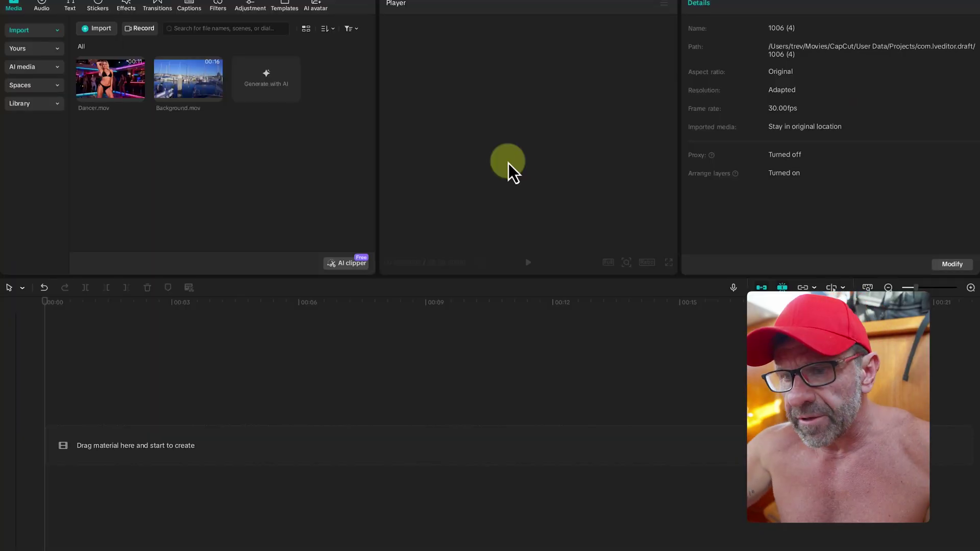
- Place Background.mov on the main track, fit it to the timeline, and scrub to a boat shot near 9 seconds
left_click_drag(218, 91, 103, 437)
key("shift+z")
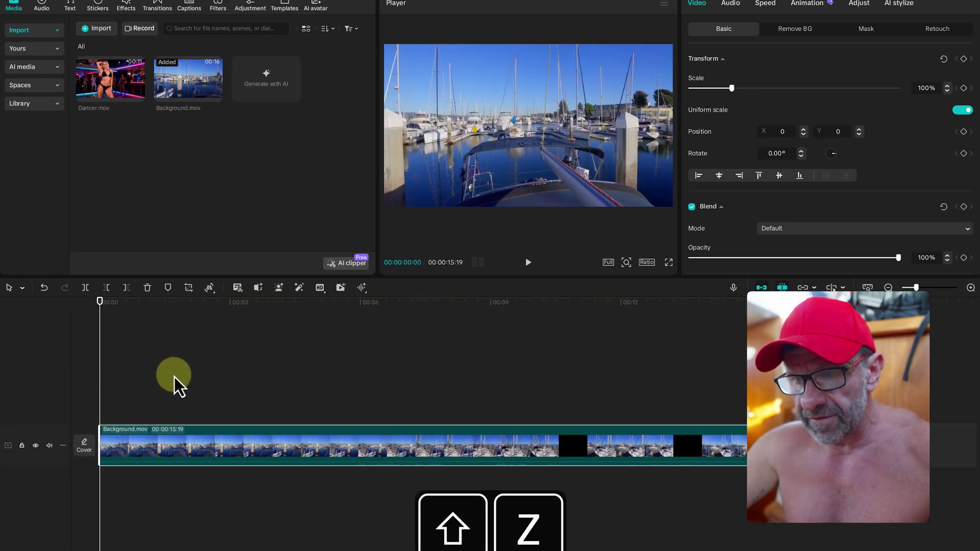
left_click_drag(121, 308, 494, 296)
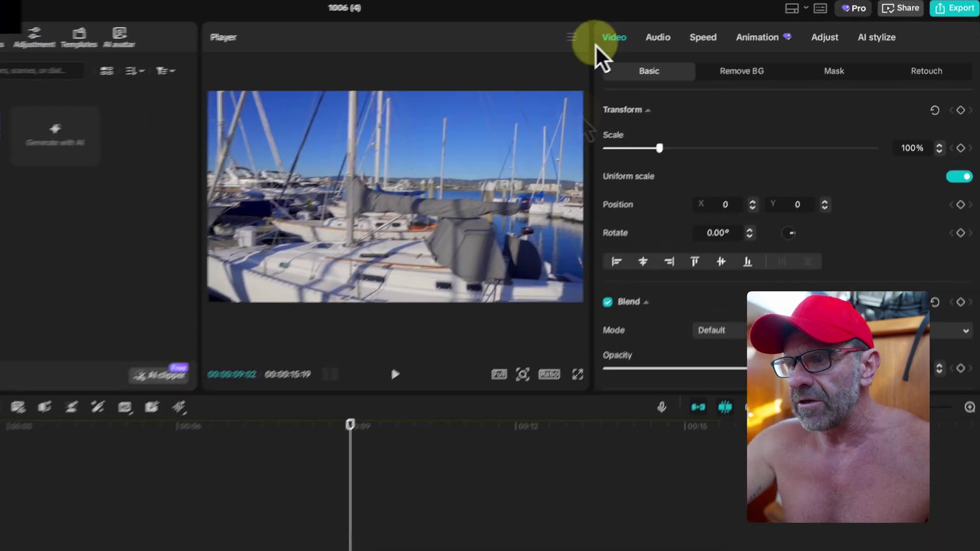
- Add a Text-shaped mask to Background.mov and replace its Default text with PARTY!
left_click(833, 77)
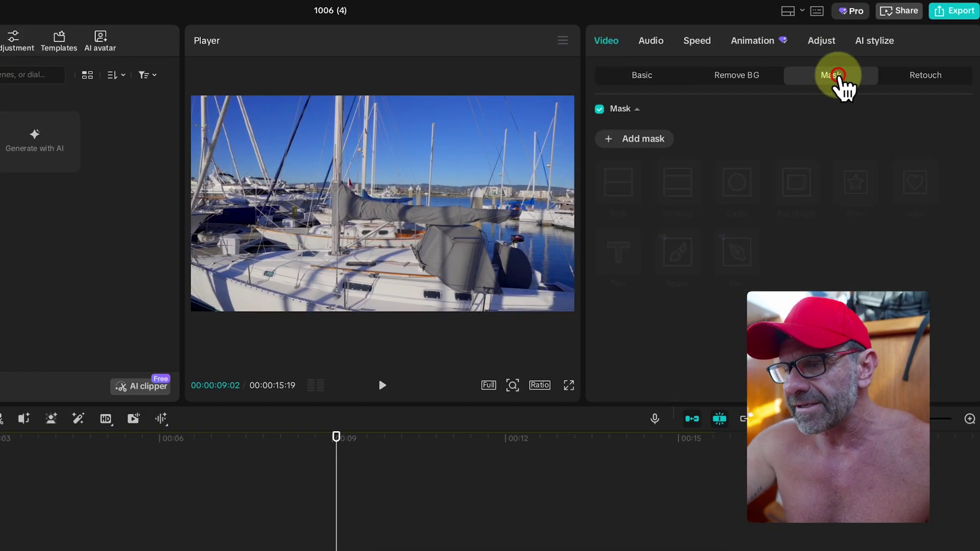
left_click(644, 139)
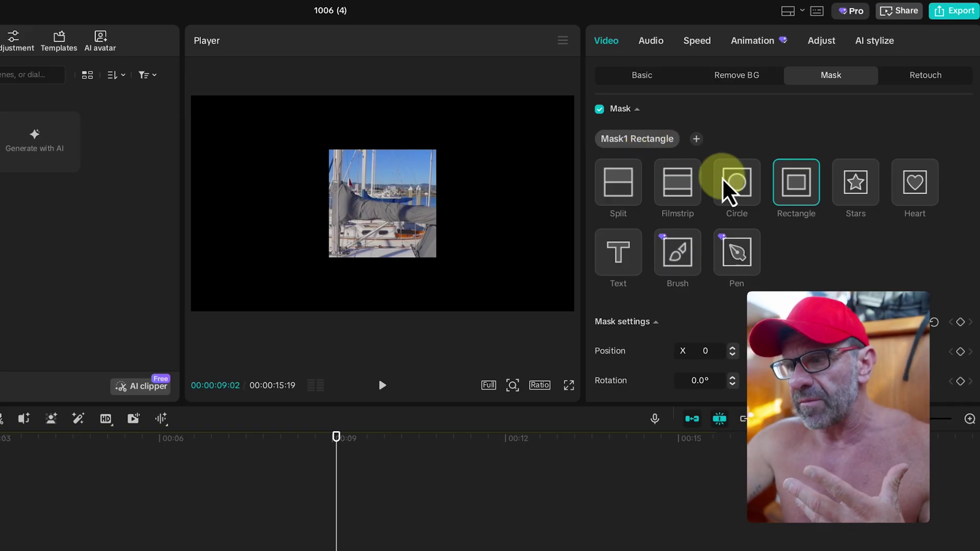
left_click(737, 189)
left_click(796, 187)
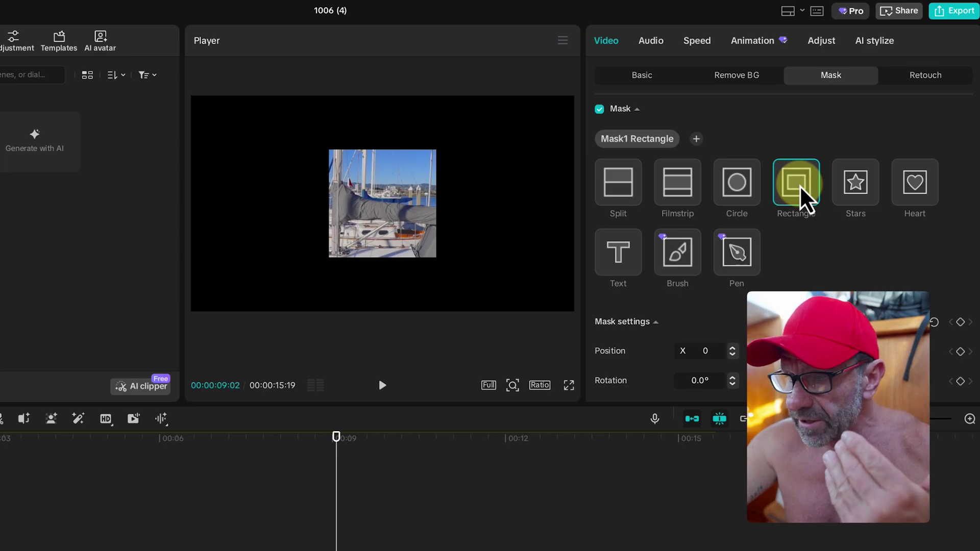
left_click(618, 253)
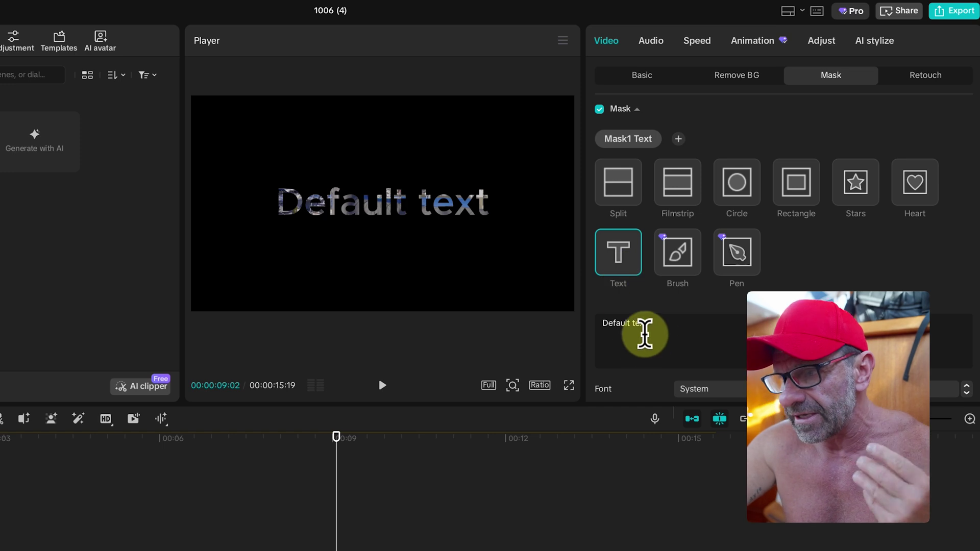
left_click_drag(670, 328, 540, 313)
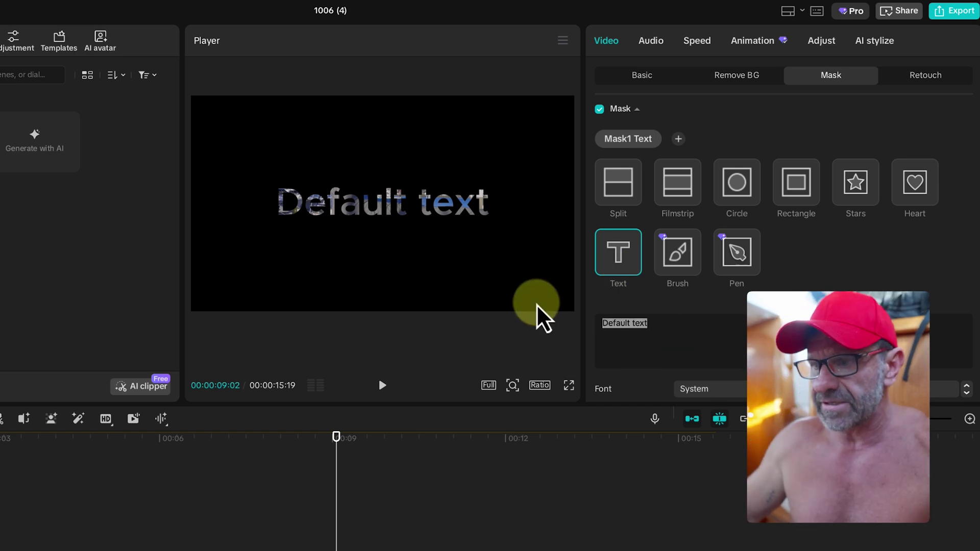
type("PARTY!")
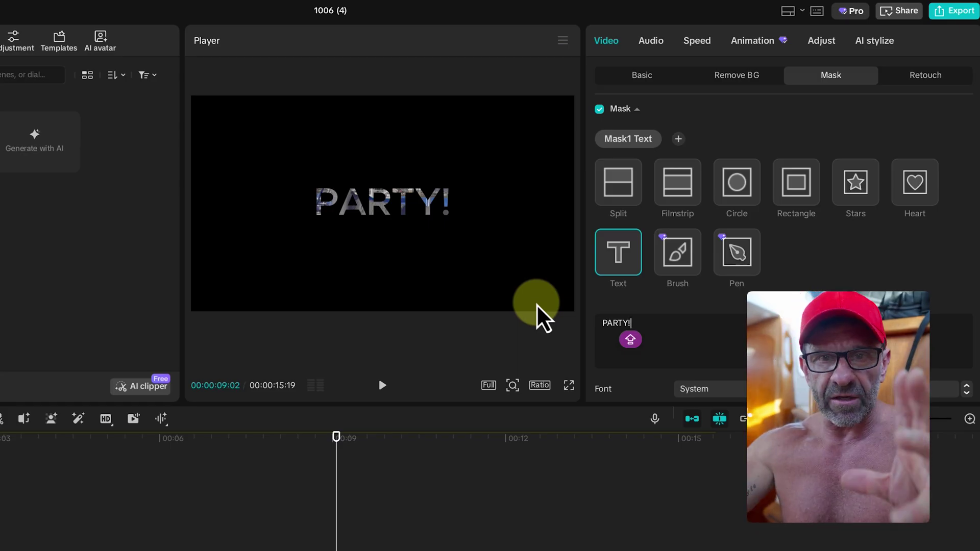
scroll(830, 287, "down", 3)
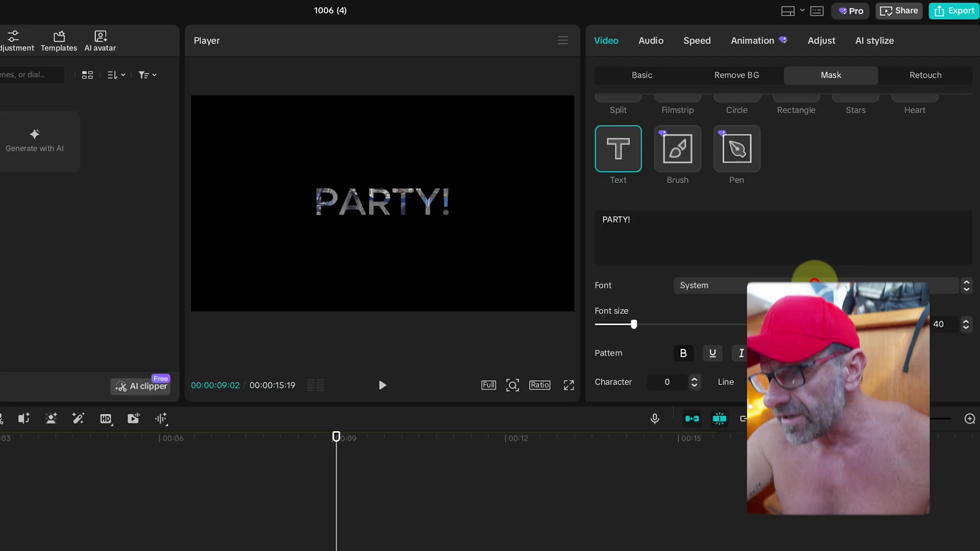
- Set the mask font to ZY Modern, reverting trial size and clip-scale changes
left_click(815, 282)
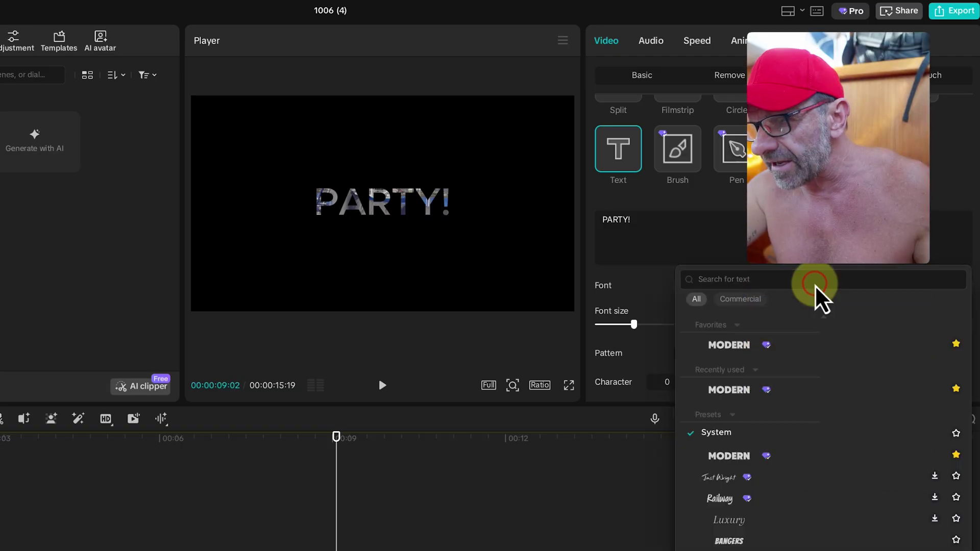
left_click(757, 355)
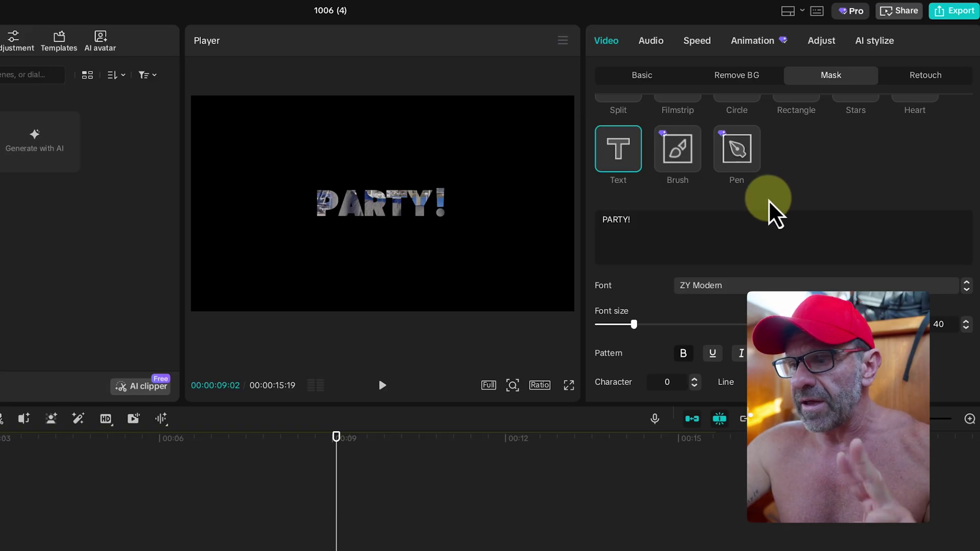
left_click_drag(634, 325, 704, 306)
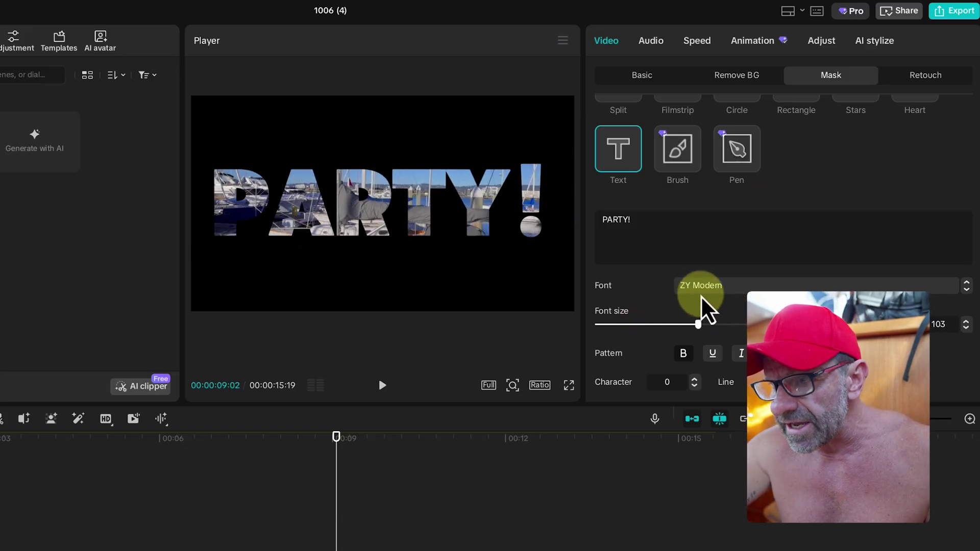
key("ctrl+z")
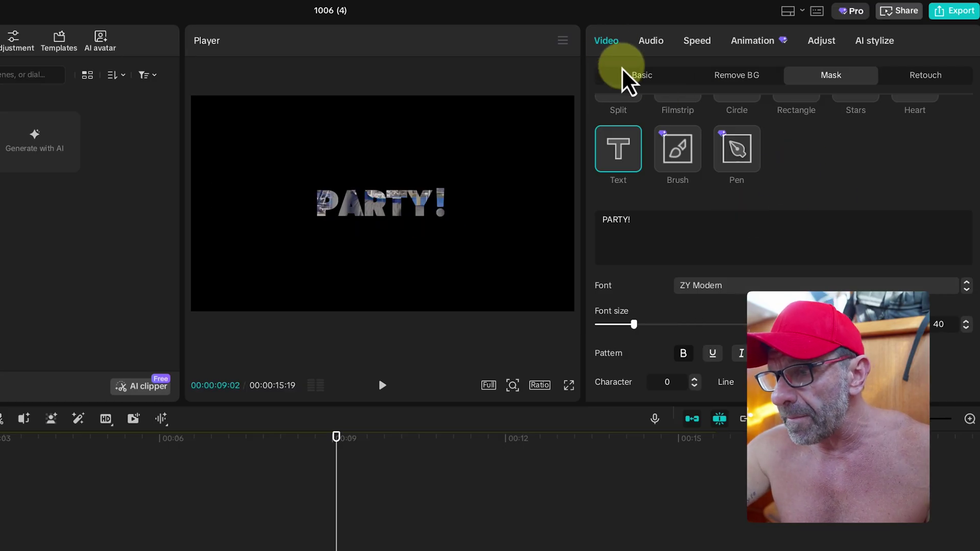
left_click(633, 77)
left_click_drag(659, 154, 764, 159)
double_click(767, 156)
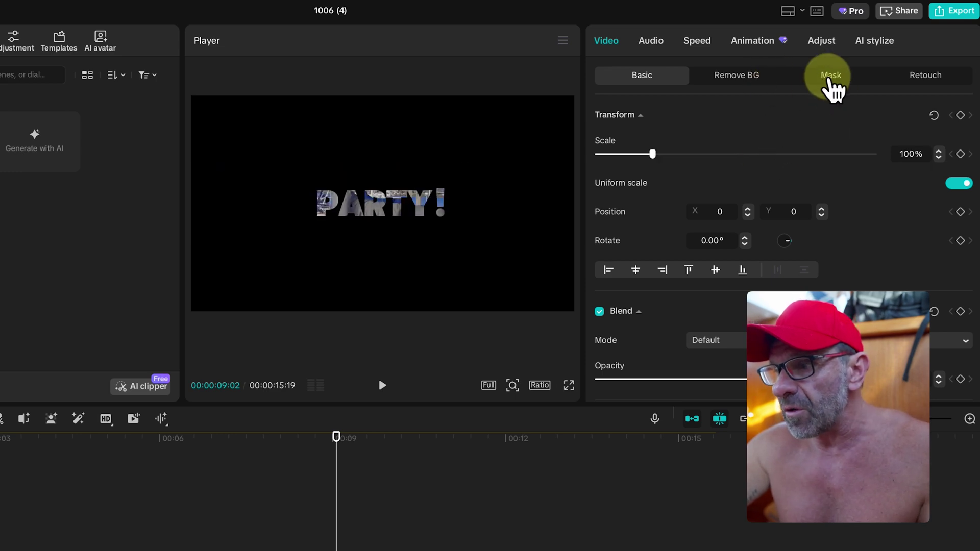
- Enlarge the PARTY! mask text to about size 112 and play the clip from the start
left_click(830, 82)
scroll(713, 322, "down", 2)
left_click_drag(634, 319, 707, 319)
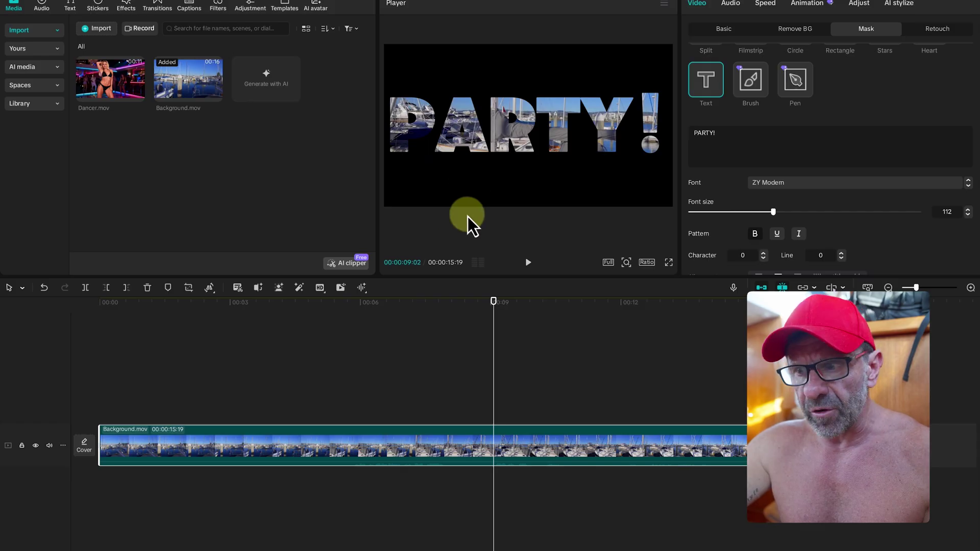
left_click_drag(493, 302, 100, 305)
key("space")
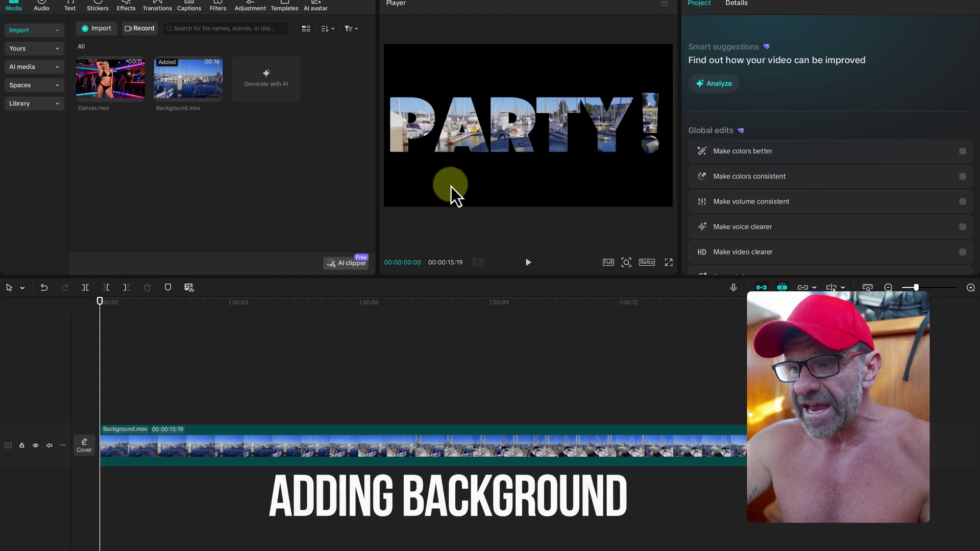
- Put Dancer.mov on a track beneath the masked marina clip, preview the layers, and hide the Background track
left_click_drag(132, 92, 97, 403)
left_click_drag(148, 455, 157, 318)
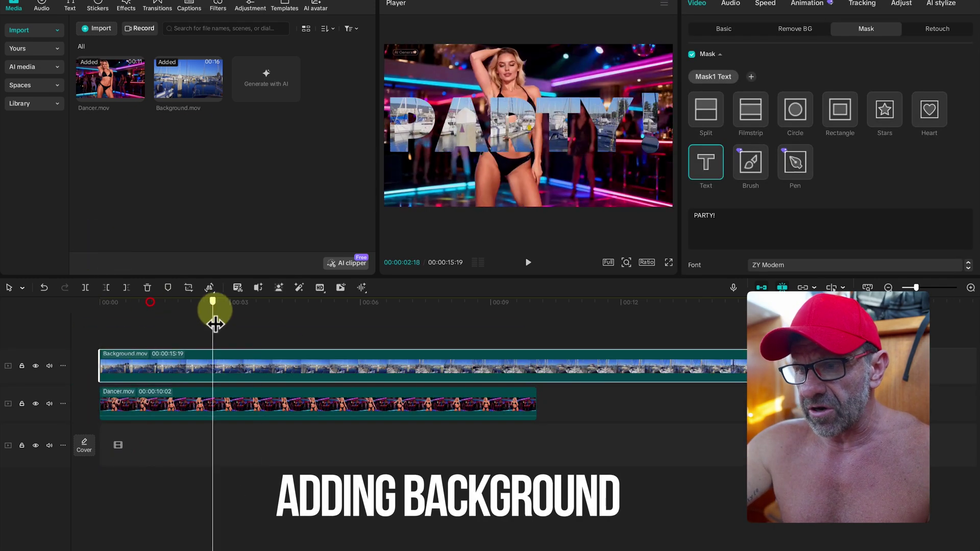
left_click(347, 307)
left_click_drag(240, 304, 219, 310)
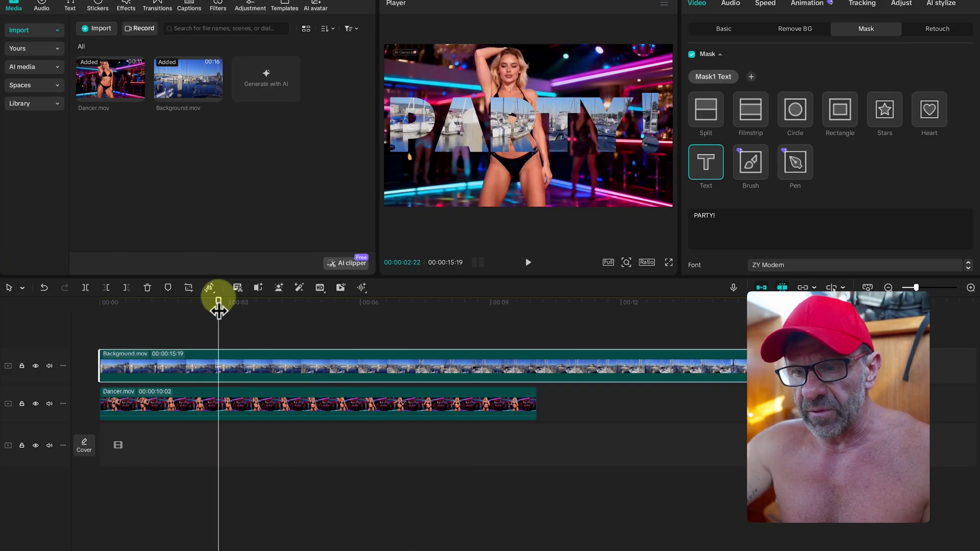
left_click(35, 366)
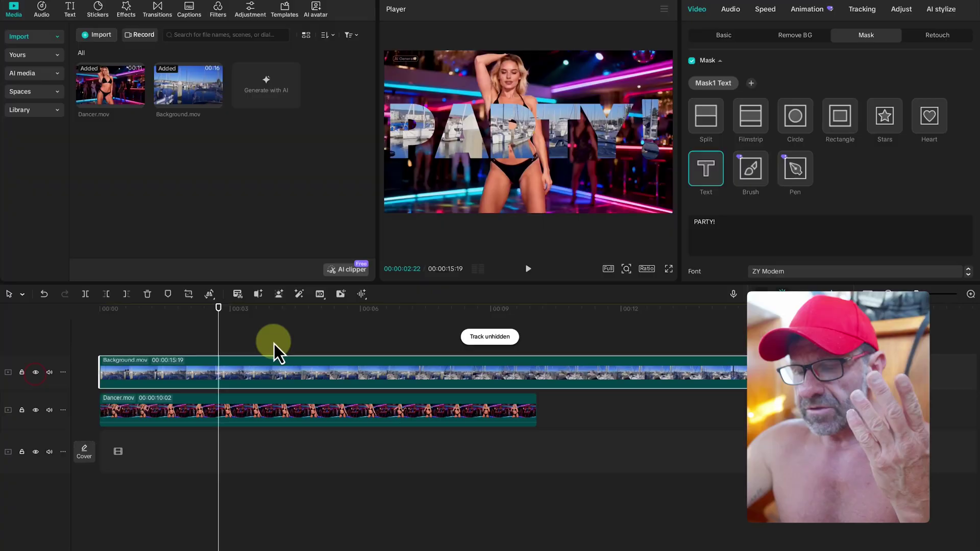
left_click_drag(274, 344, 188, 350)
left_click(532, 213)
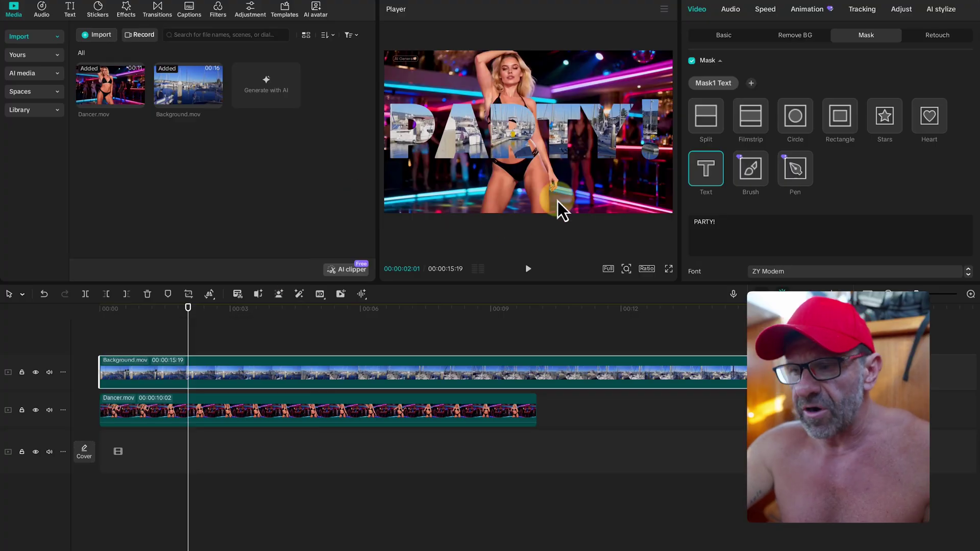
left_click_drag(197, 319, 237, 337)
left_click(555, 175)
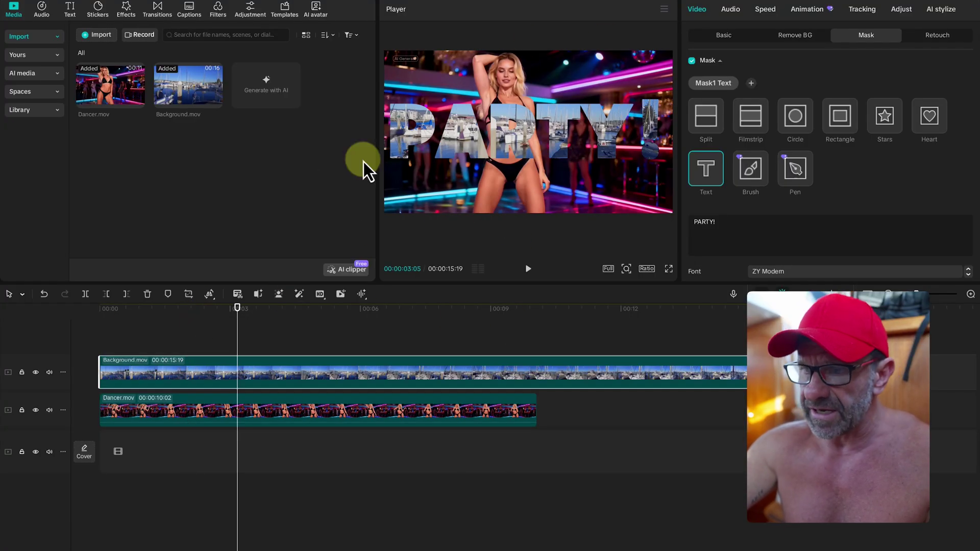
left_click(35, 410)
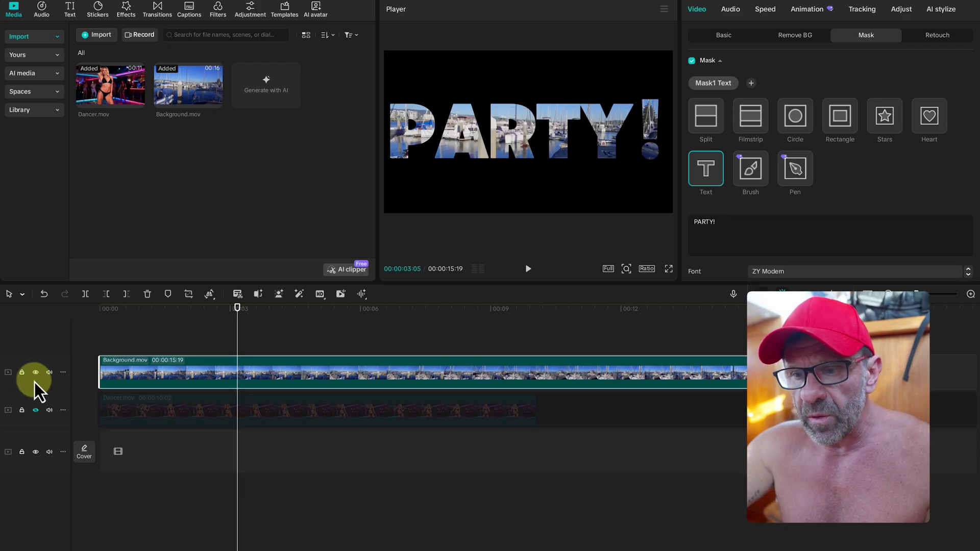
left_click(36, 410)
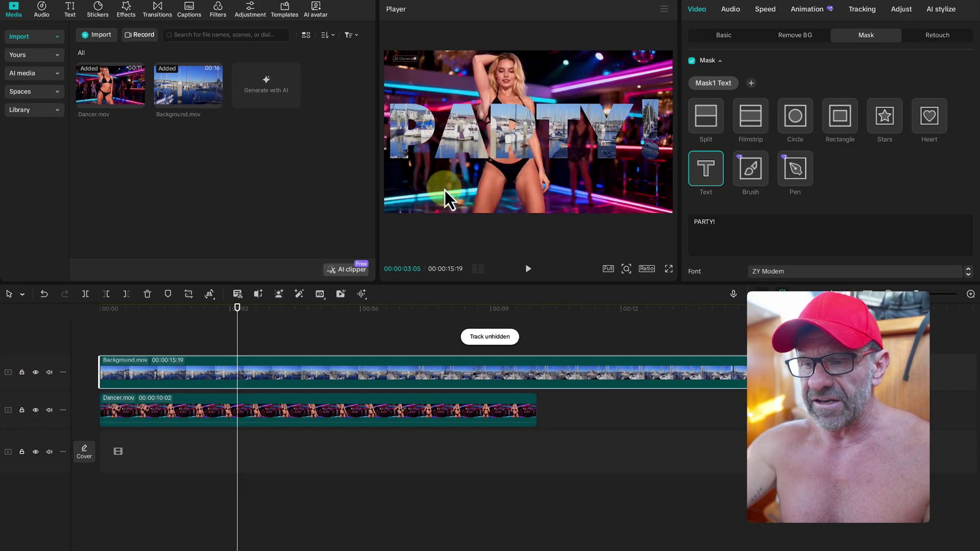
- Move Dancer.mov below Background.mov, then Alt-drag a Dancer duplicate onto a new top track
left_click_drag(258, 418, 262, 352)
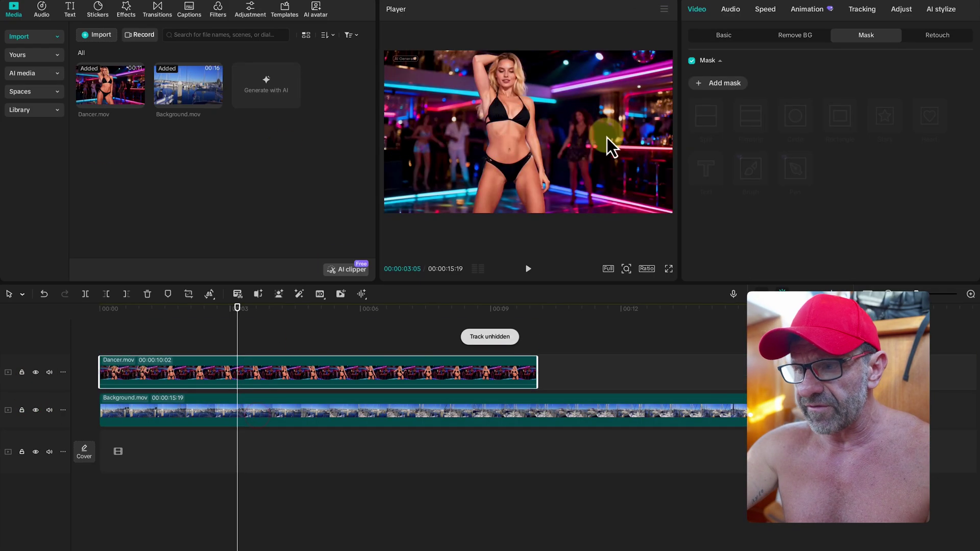
left_click(312, 411)
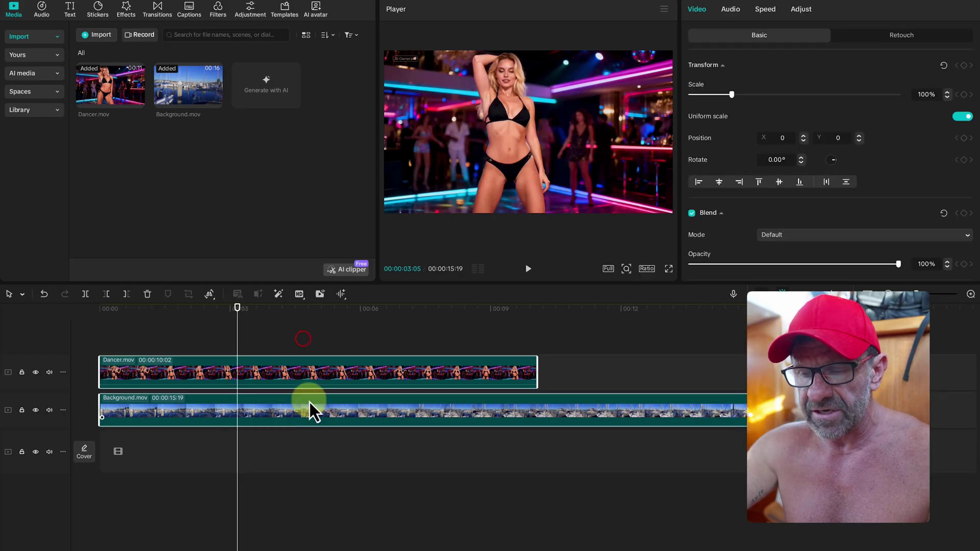
left_click(267, 330)
left_click_drag(255, 368, 235, 455)
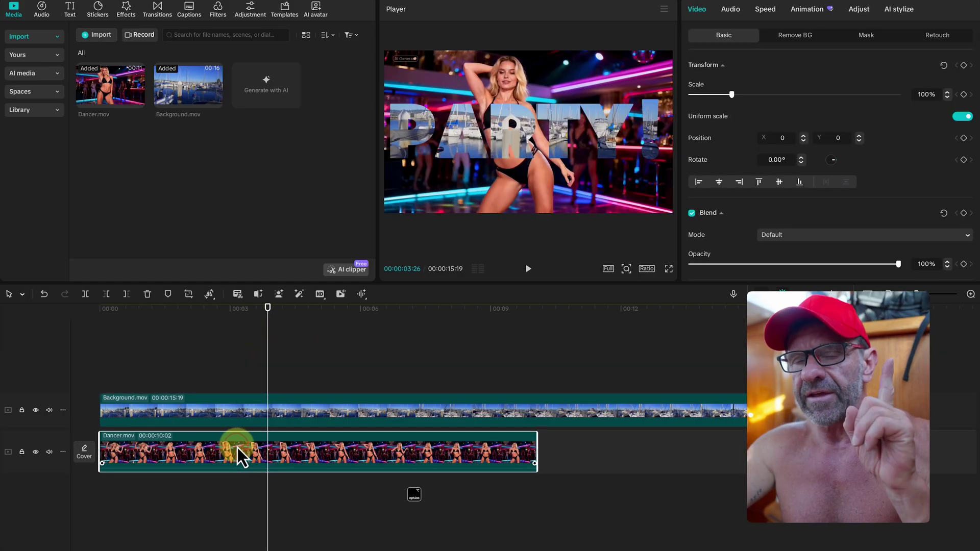
key("alt")
key("alt")
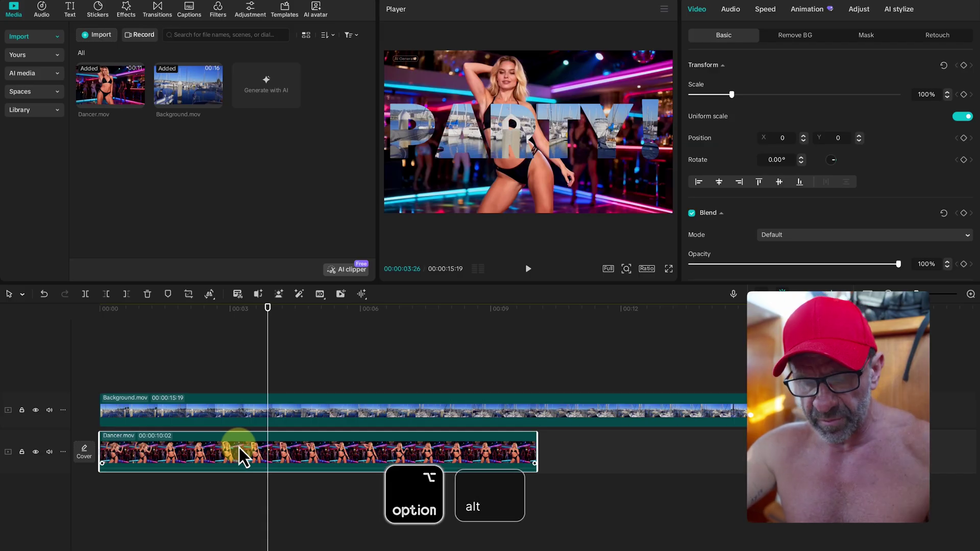
left_click_drag(238, 447, 246, 369)
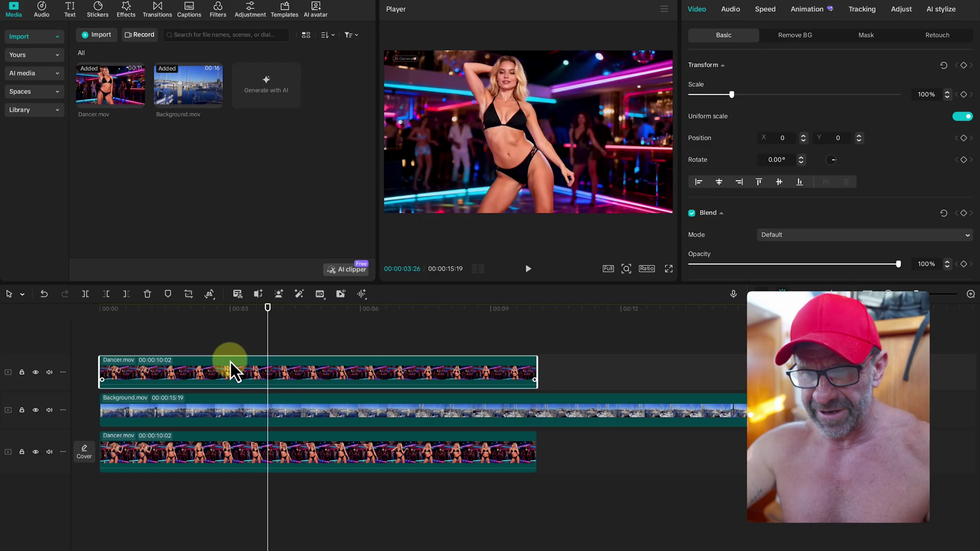
- Delete the extra dancer copy and select the top Dancer clip at about 4.5 seconds
left_click_drag(212, 381, 209, 352)
key("Delete")
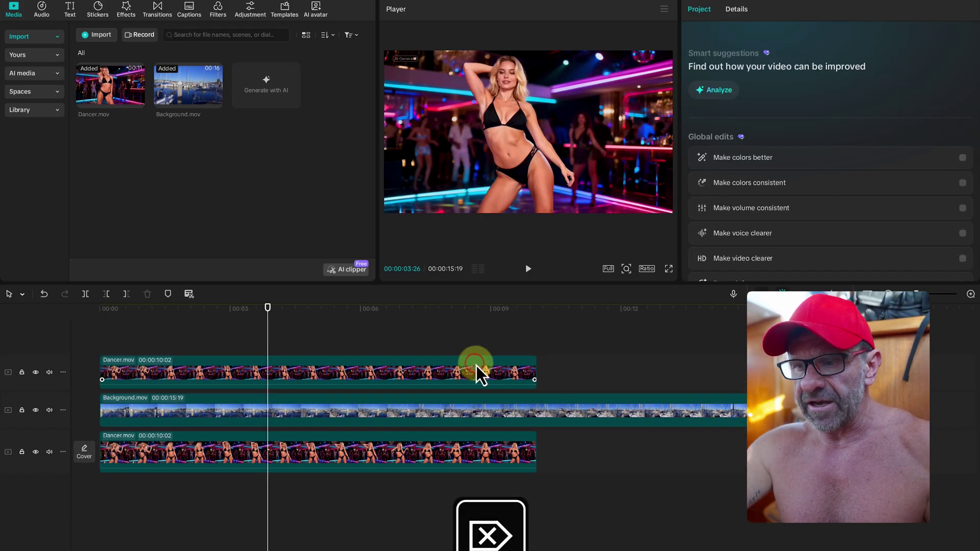
left_click_drag(487, 312, 310, 322)
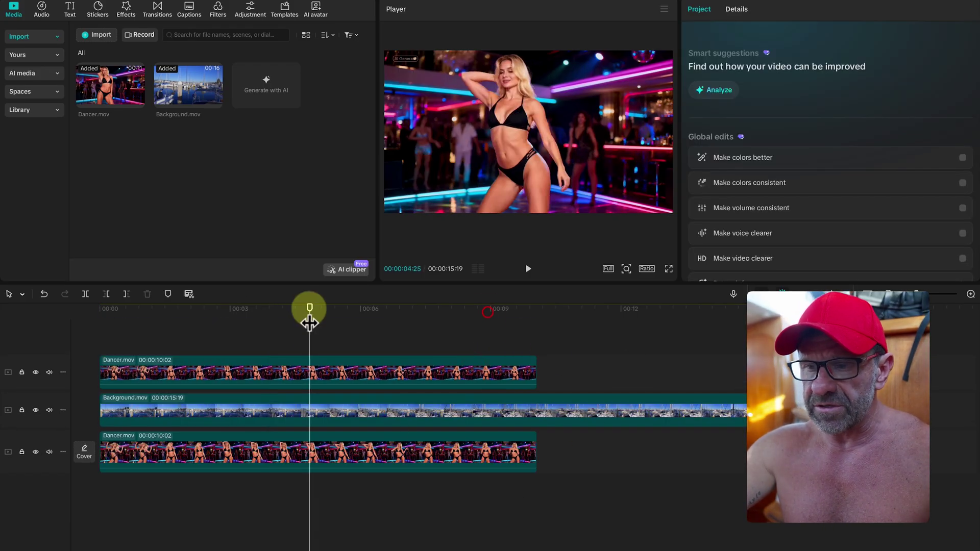
left_click(333, 379)
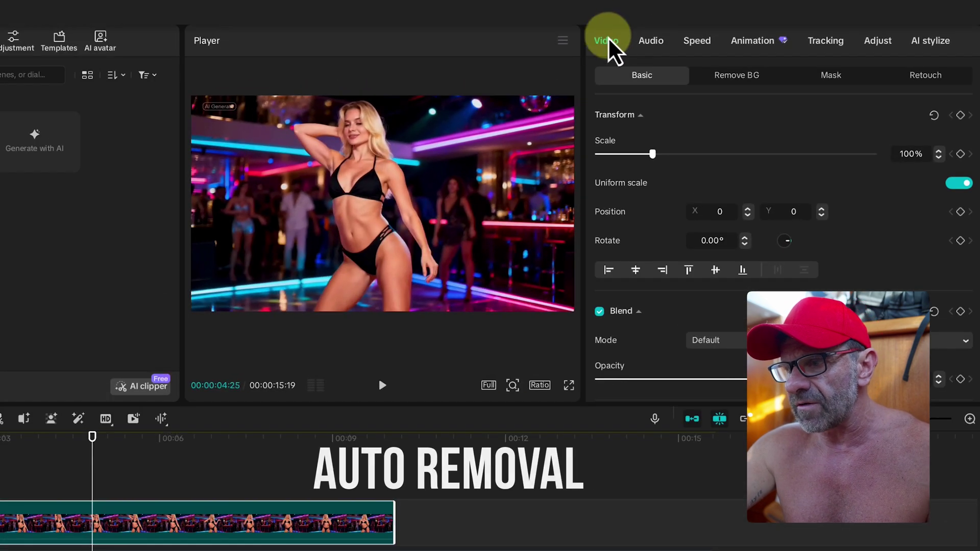
- Turn on Auto removal under Remove BG for the top dancer copy and play the result
left_click(726, 78)
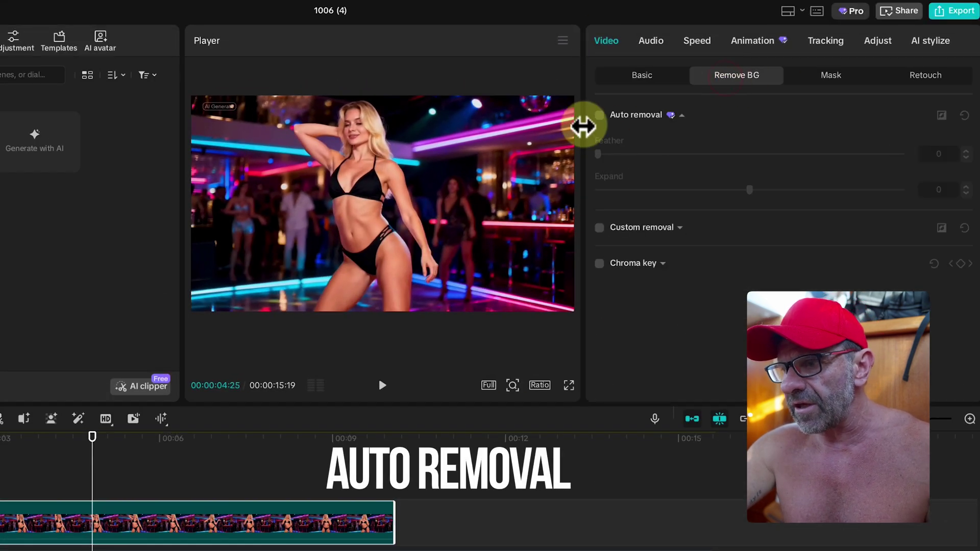
left_click(600, 115)
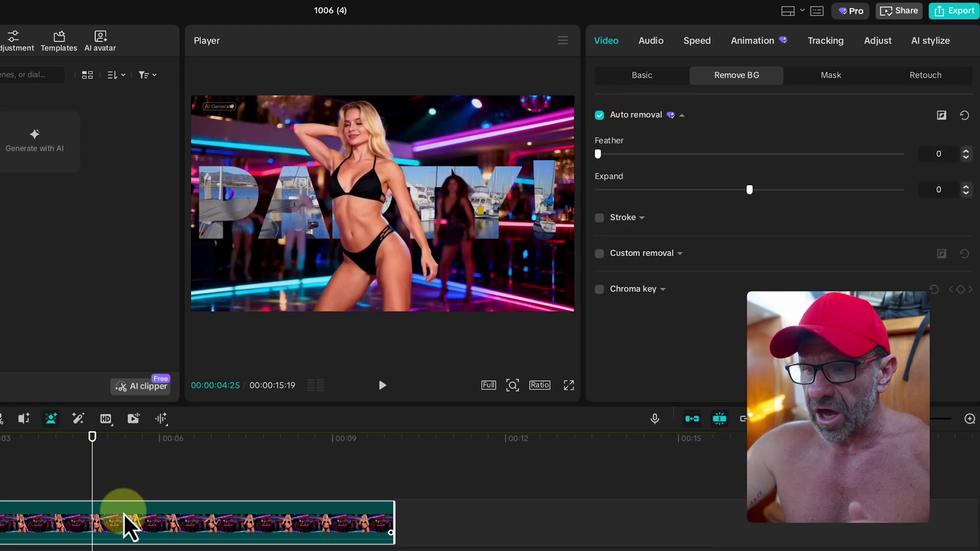
left_click_drag(131, 444, 0, 442)
key("space")
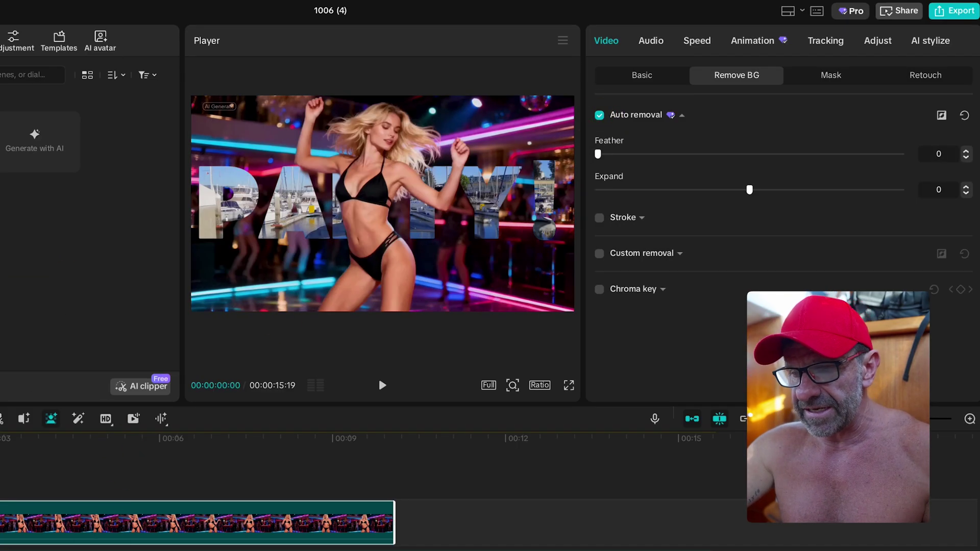
left_click(403, 309)
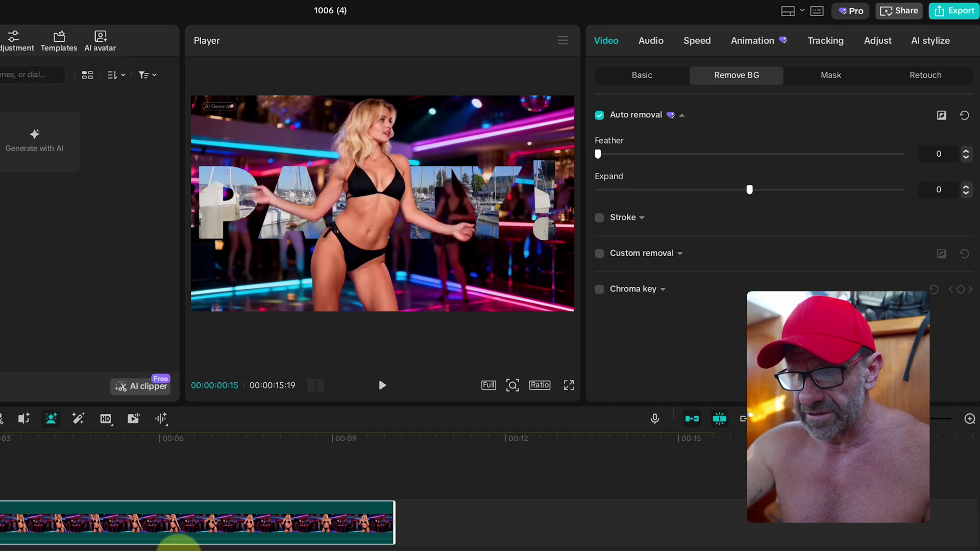
left_click(616, 74)
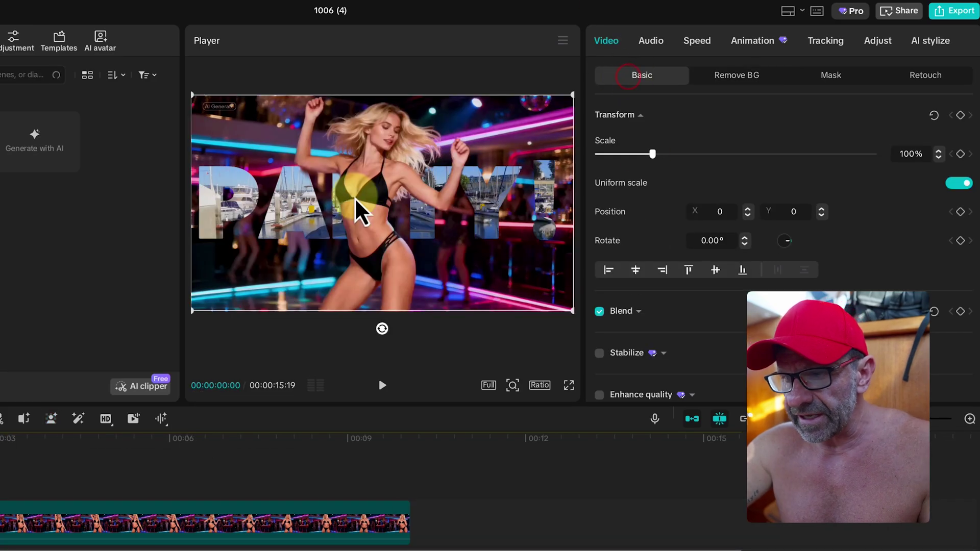
- Raise the background-removed dancer copy to Position Y 536 and replay the composite from the start
left_click_drag(502, 232, 505, 176)
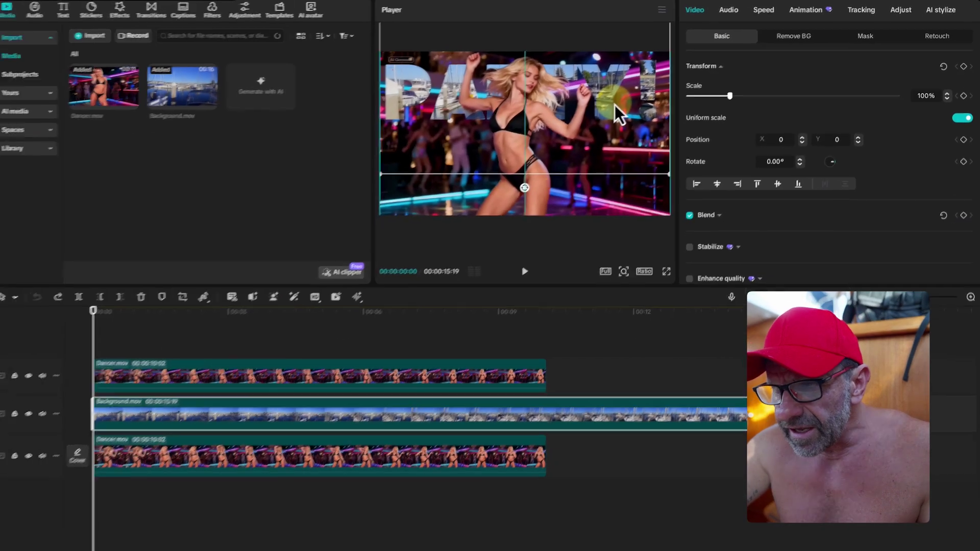
left_click_drag(619, 113, 619, 113)
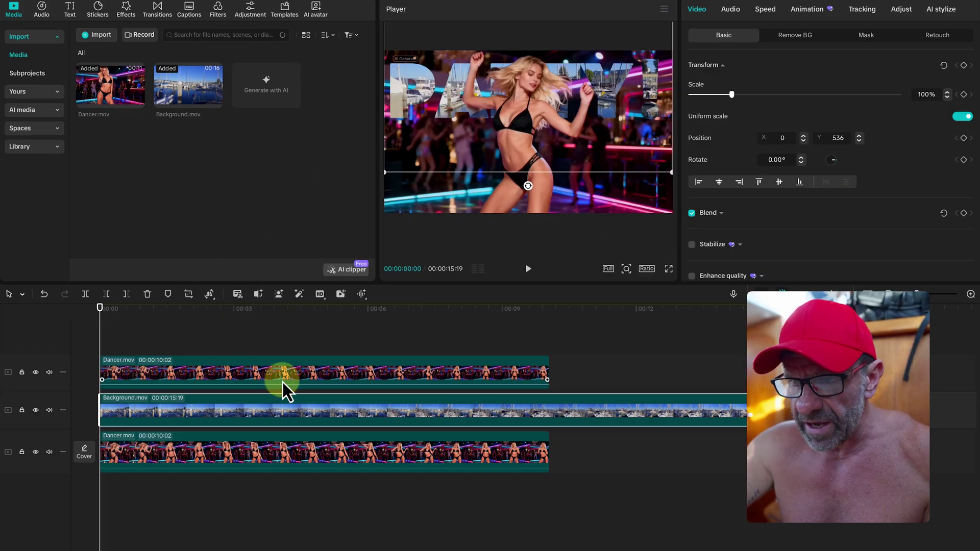
left_click(262, 352)
left_click(97, 308)
key("space")
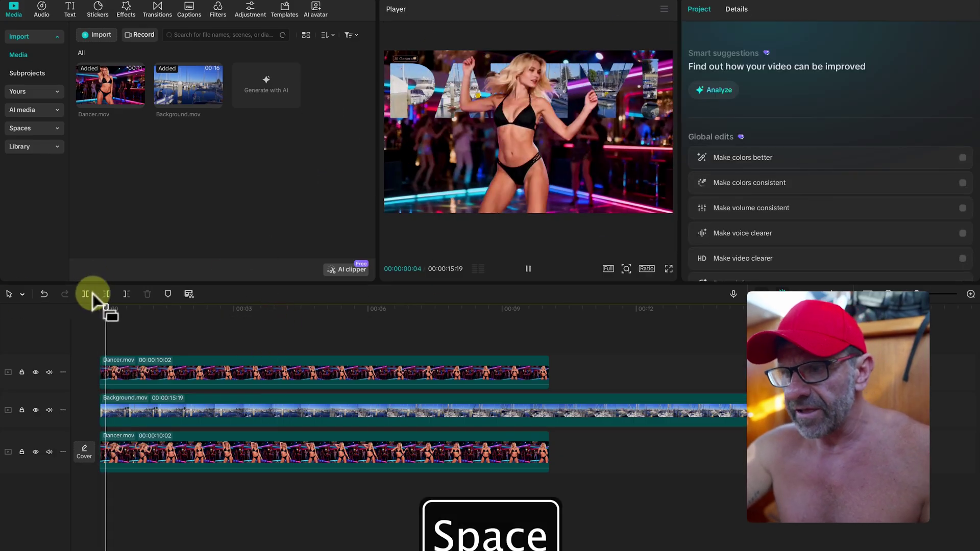